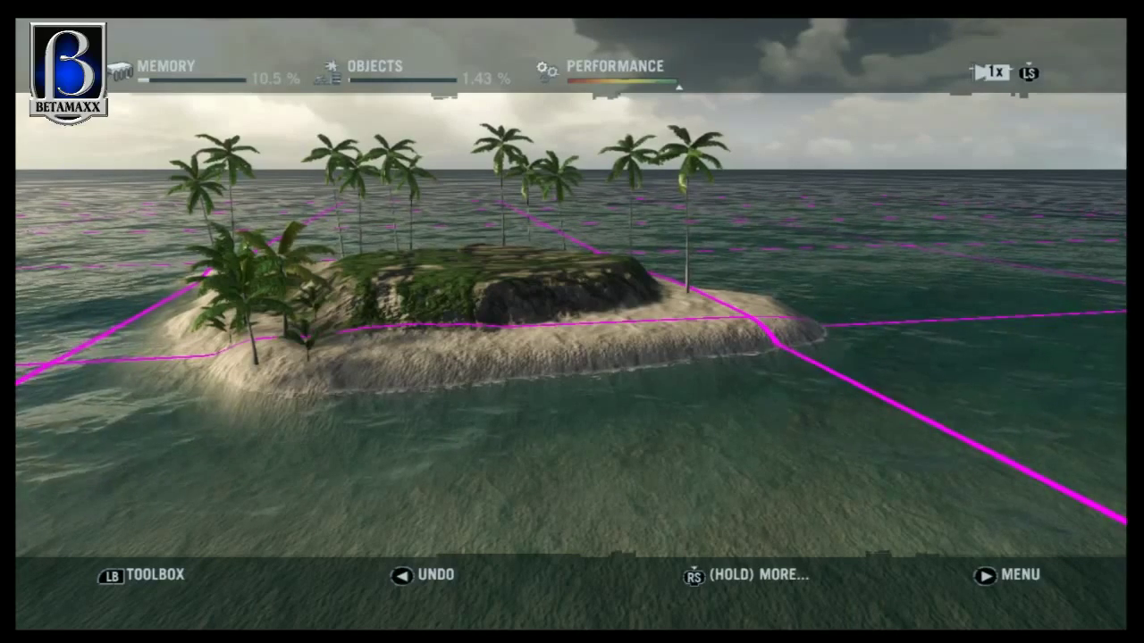
Step: Activate the Map Limits tool, set its radius to 12.5, and pull a corner of the limits in toward the island
key(LB)
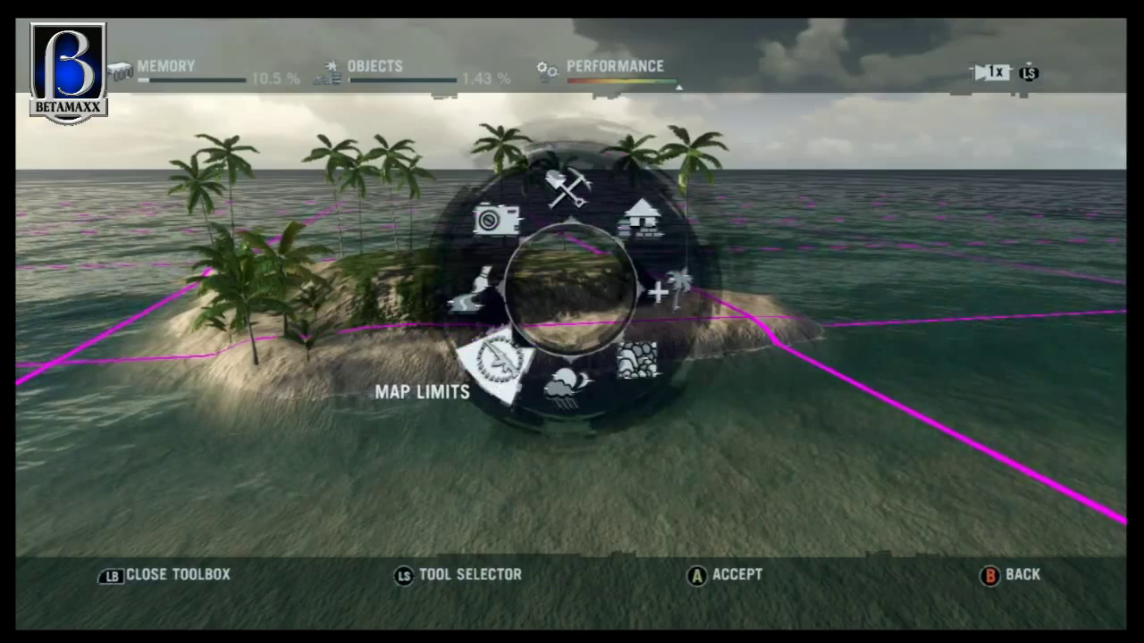
key(a)
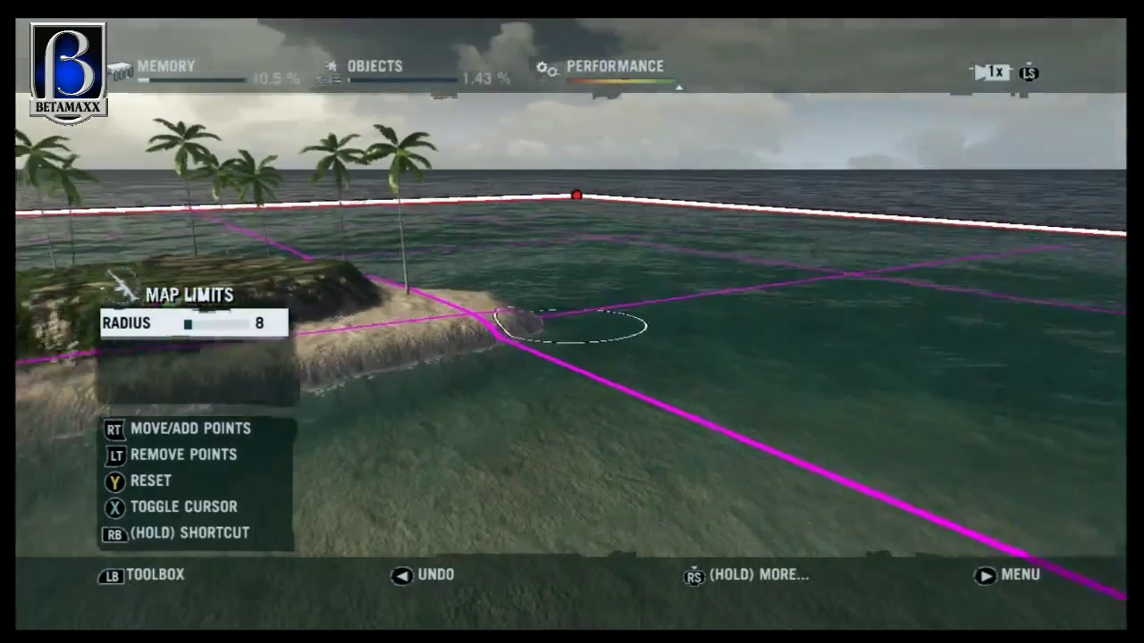
key(LB)
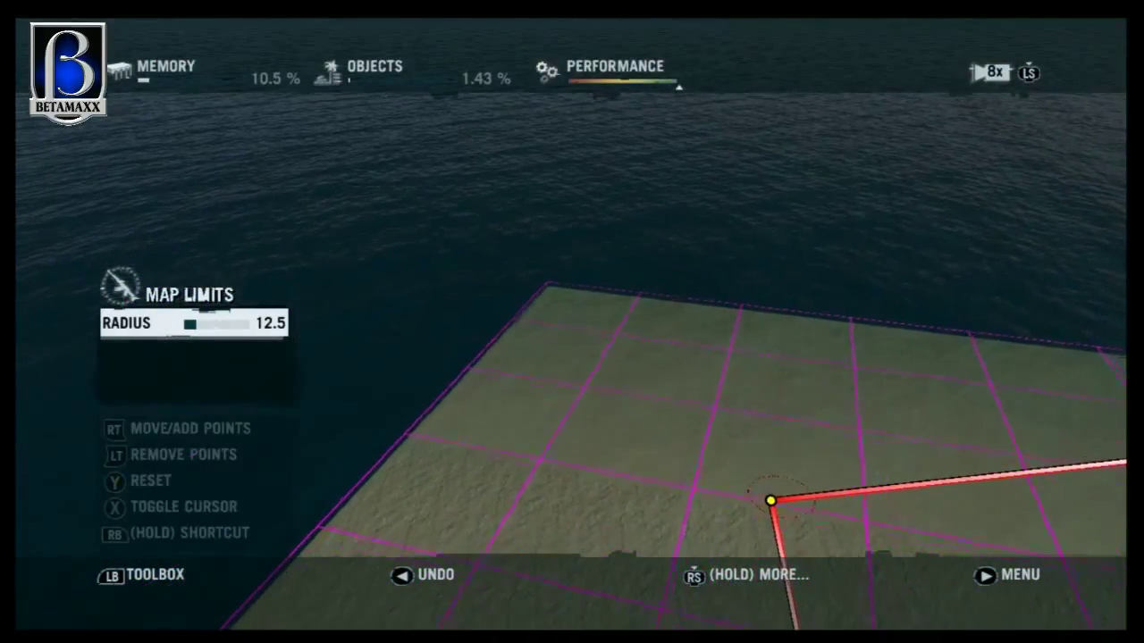
middle_drag(797, 506, 753, 483)
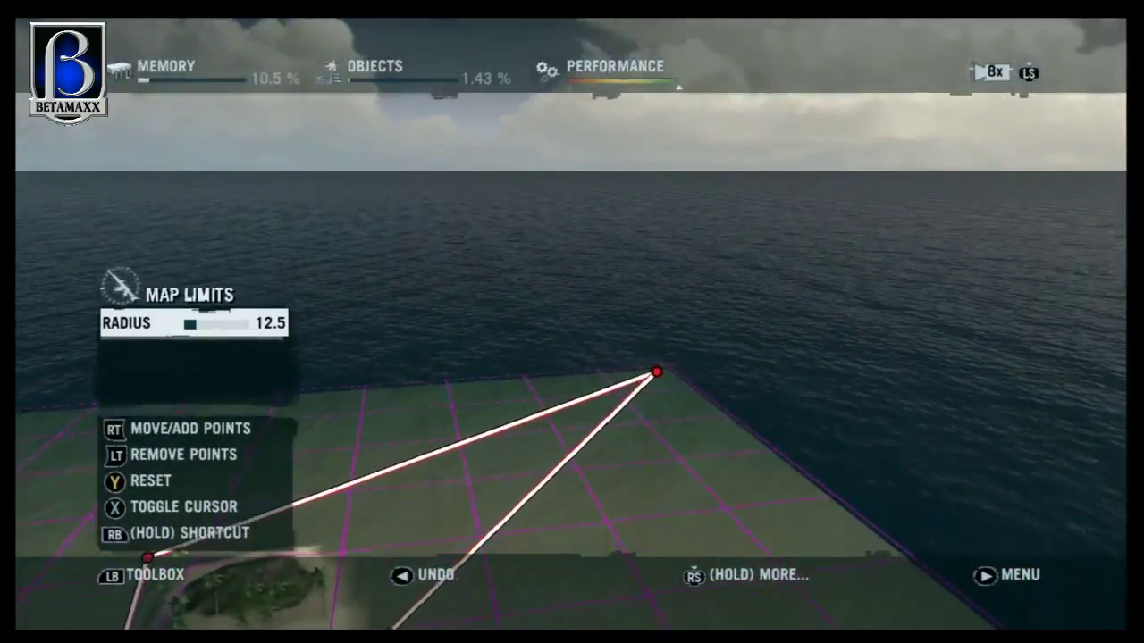
Step: Set the Map Limits radius to 13.5 and move the far corner point of the boundary onto the island's grassy hill
middle_drag(657, 372, 656, 338)
key(Right)
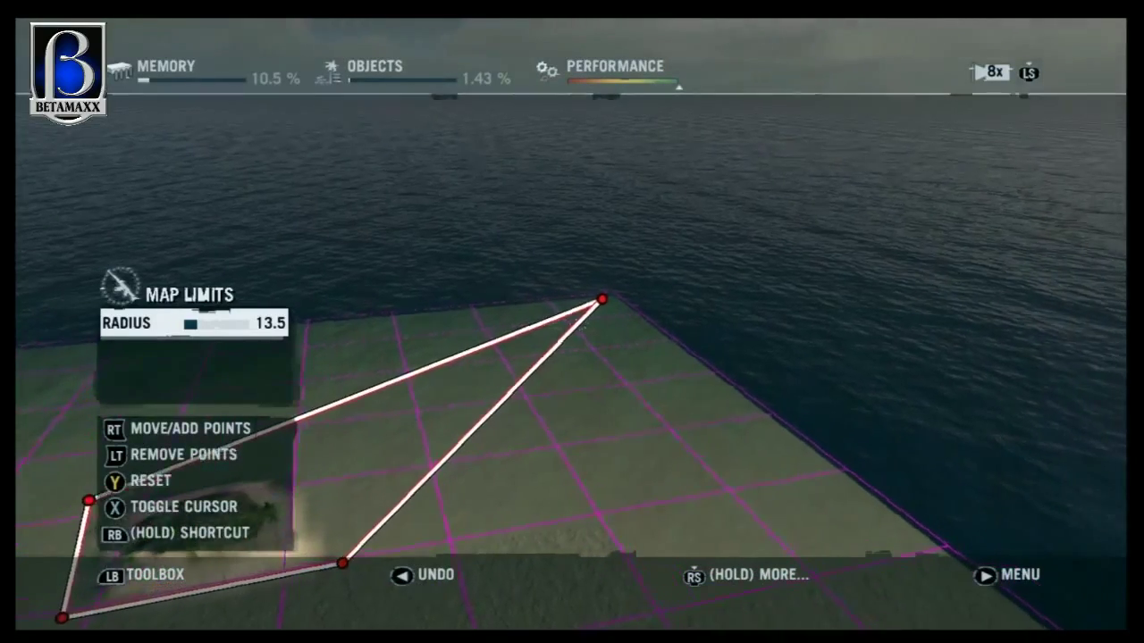
middle_drag(574, 325, 575, 325)
drag(574, 324, 315, 505)
middle_drag(315, 505, 532, 472)
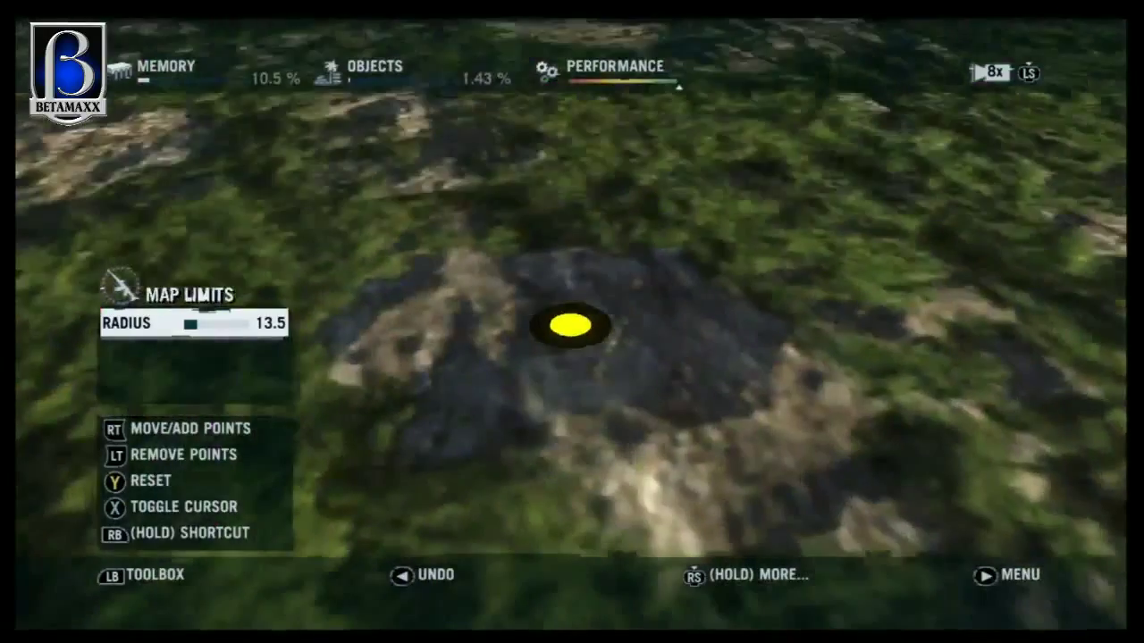
Step: Test the map by walking off the grassy hill, across the beach and out underwater to check the map limits
key(Escape)
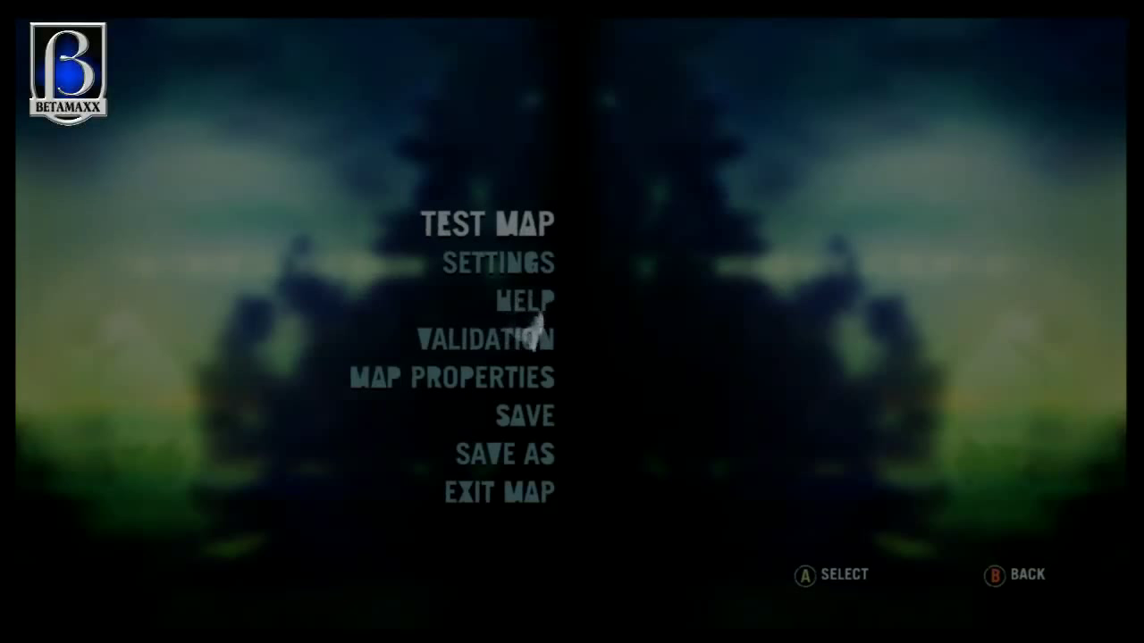
key(Return)
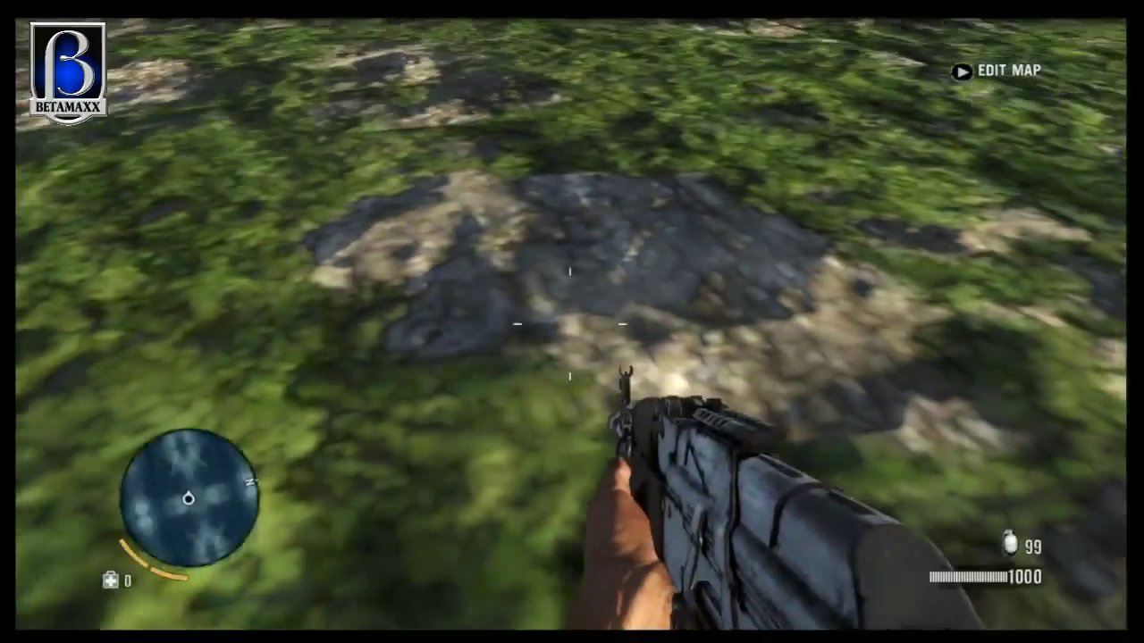
key(w)
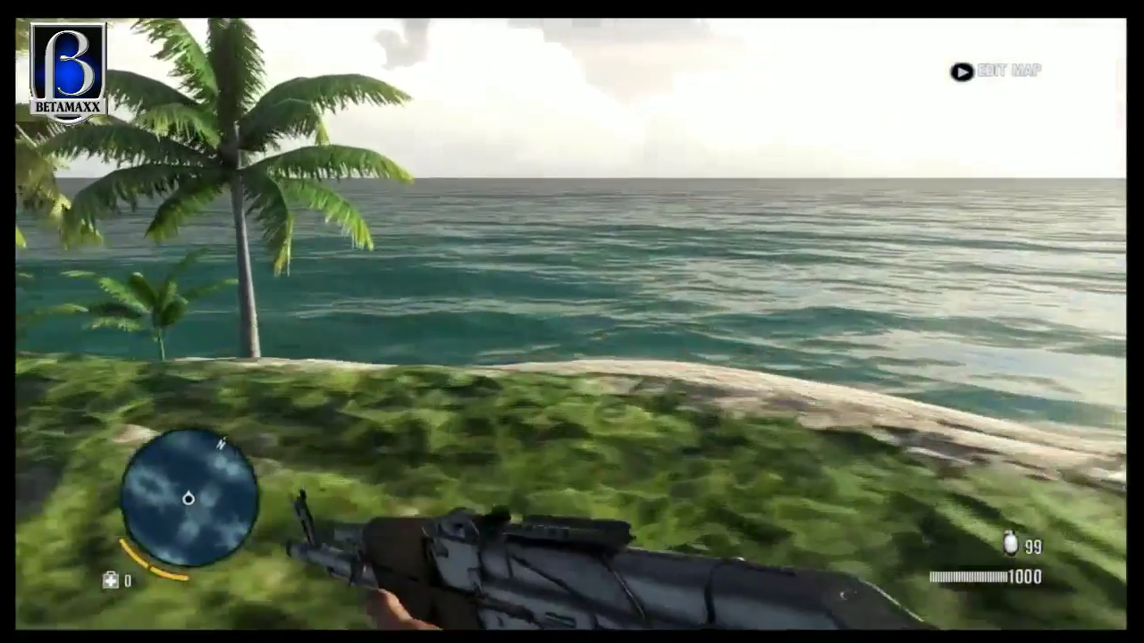
key(w)
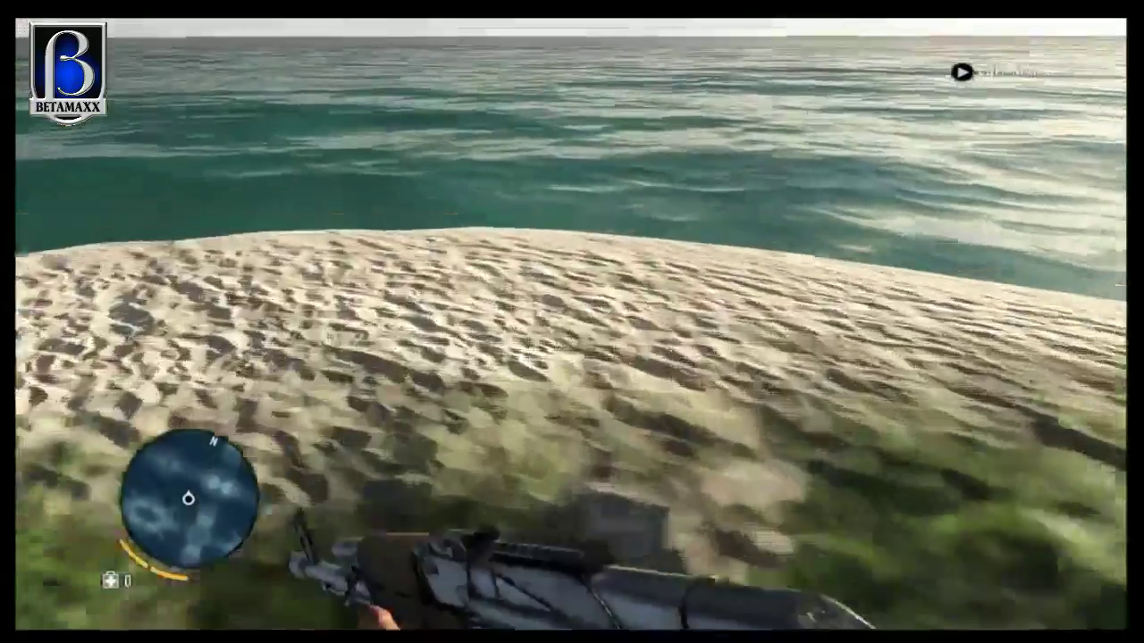
key(w)
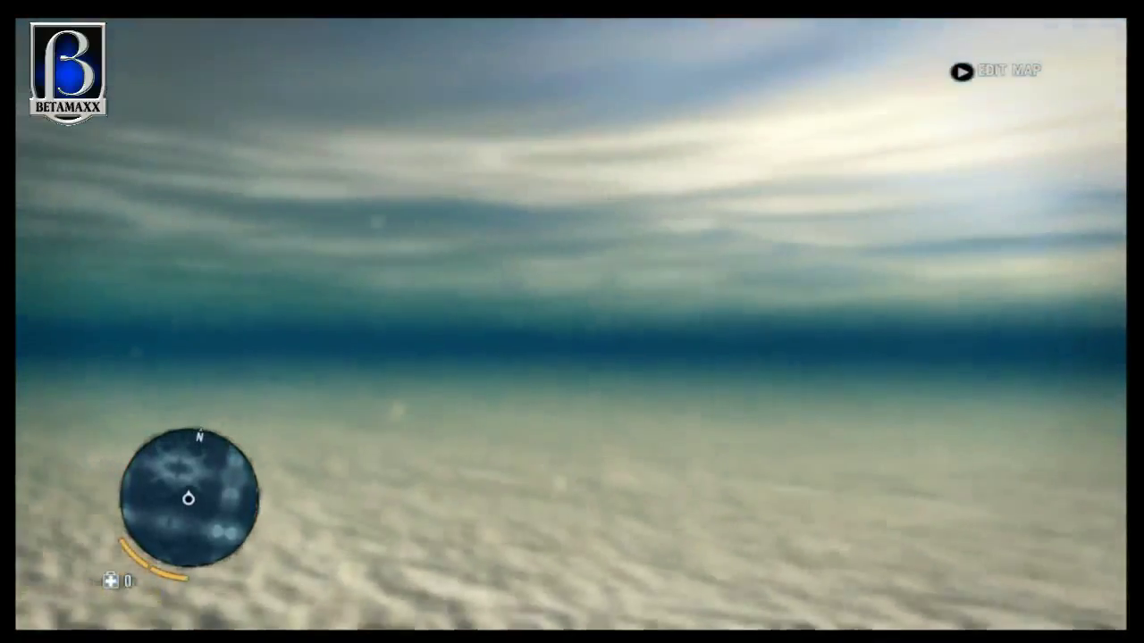
key(w)
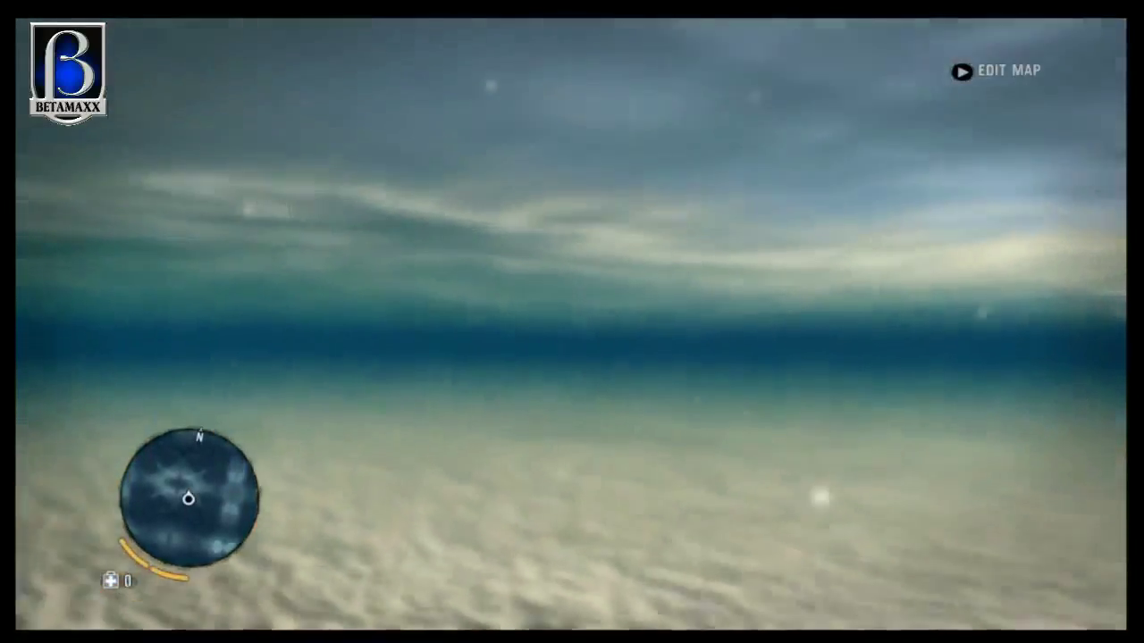
key(w)
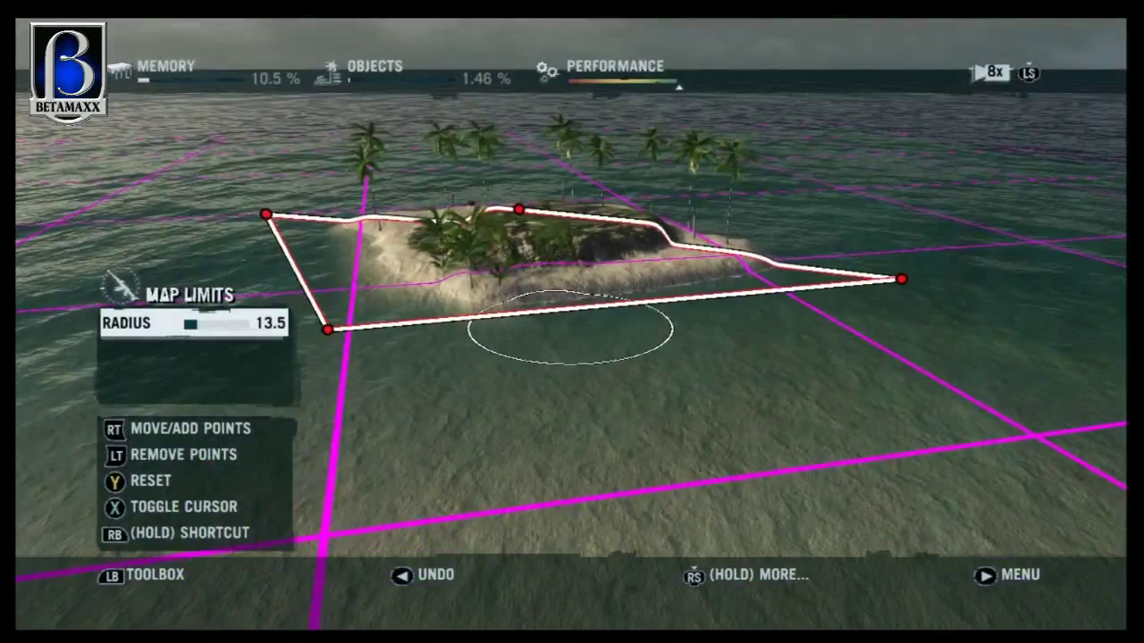
Step: Add two points to the boundary edge in front of the island, pulling one out to sea and the other back near the shore
click(570, 328)
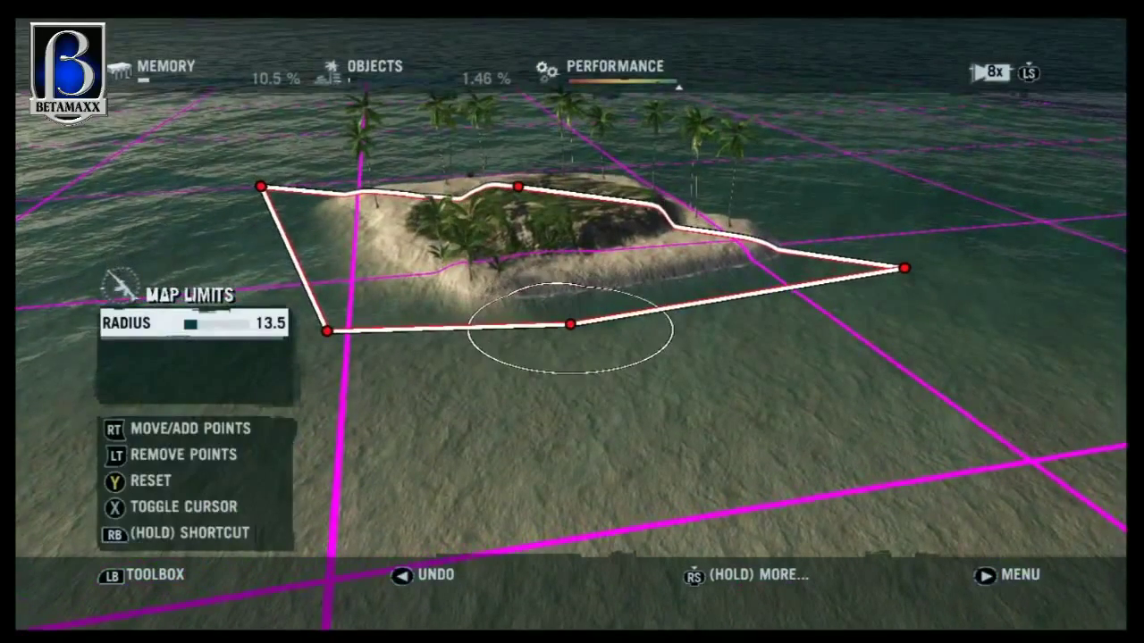
click(570, 324)
drag(570, 361, 569, 528)
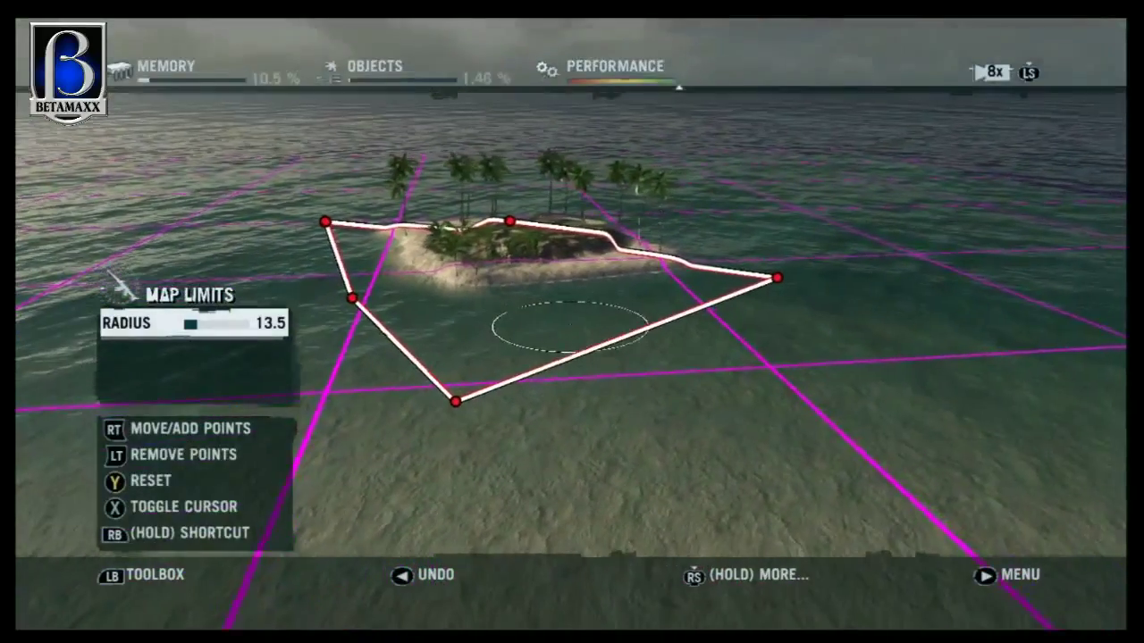
click(570, 324)
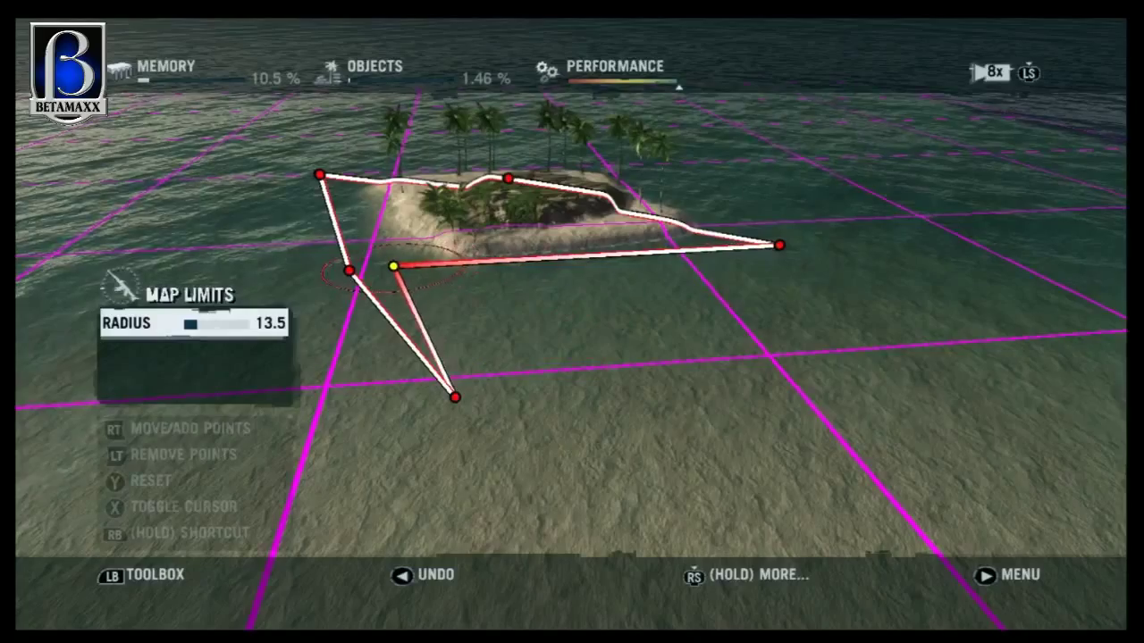
drag(393, 266, 495, 298)
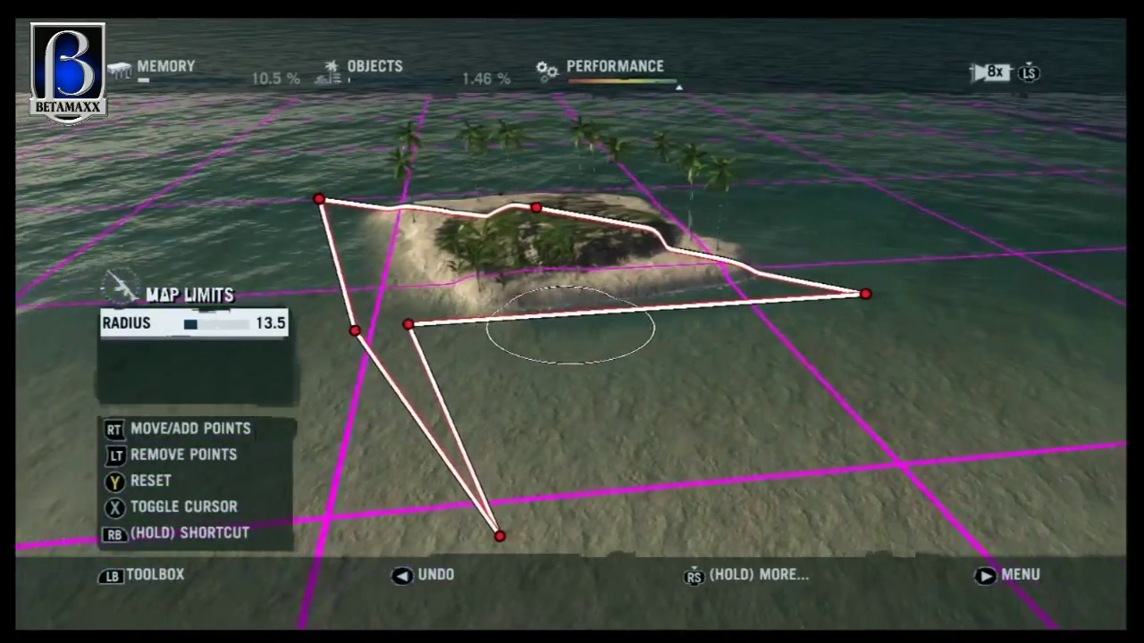
Step: Add three more points to the same edge, forming a second narrow outward spike whose base points sit near the shore
click(570, 324)
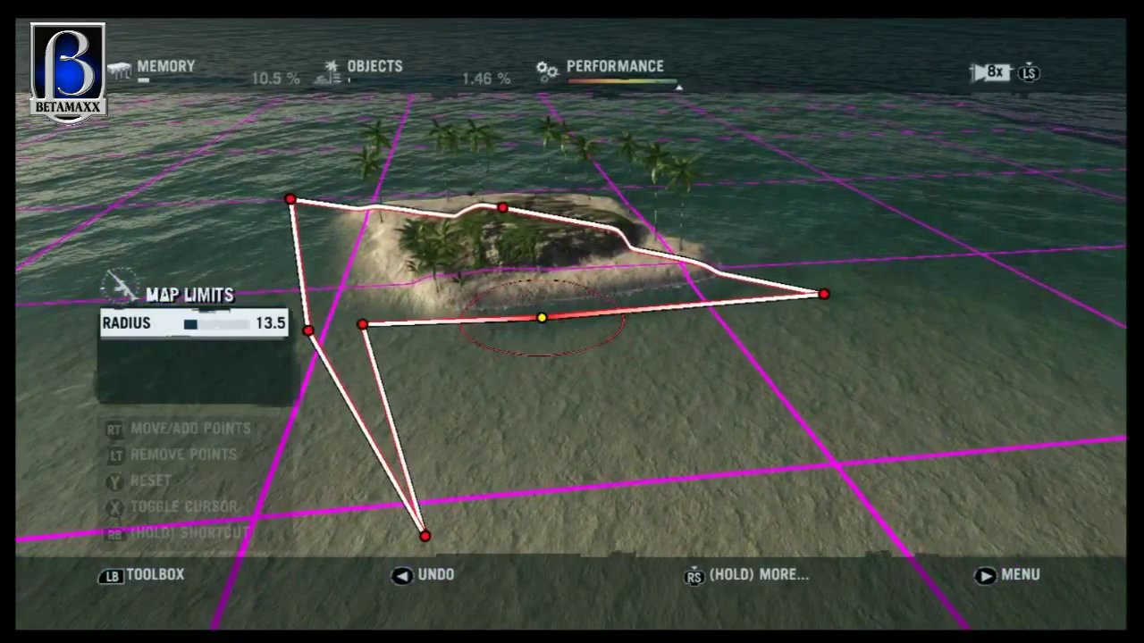
click(501, 317)
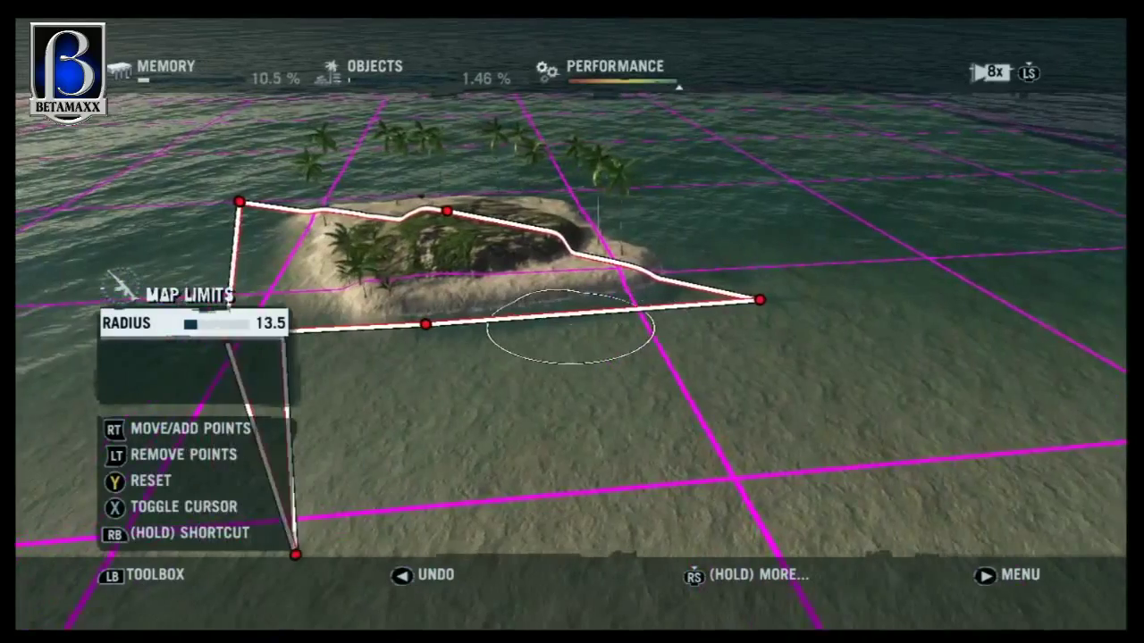
click(570, 325)
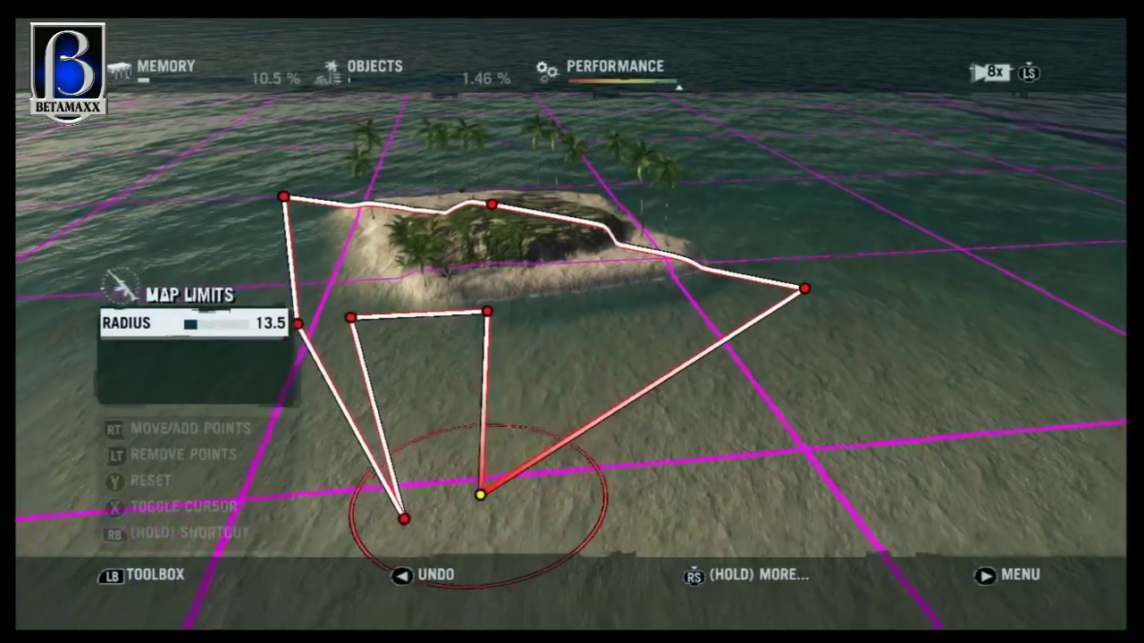
click(447, 480)
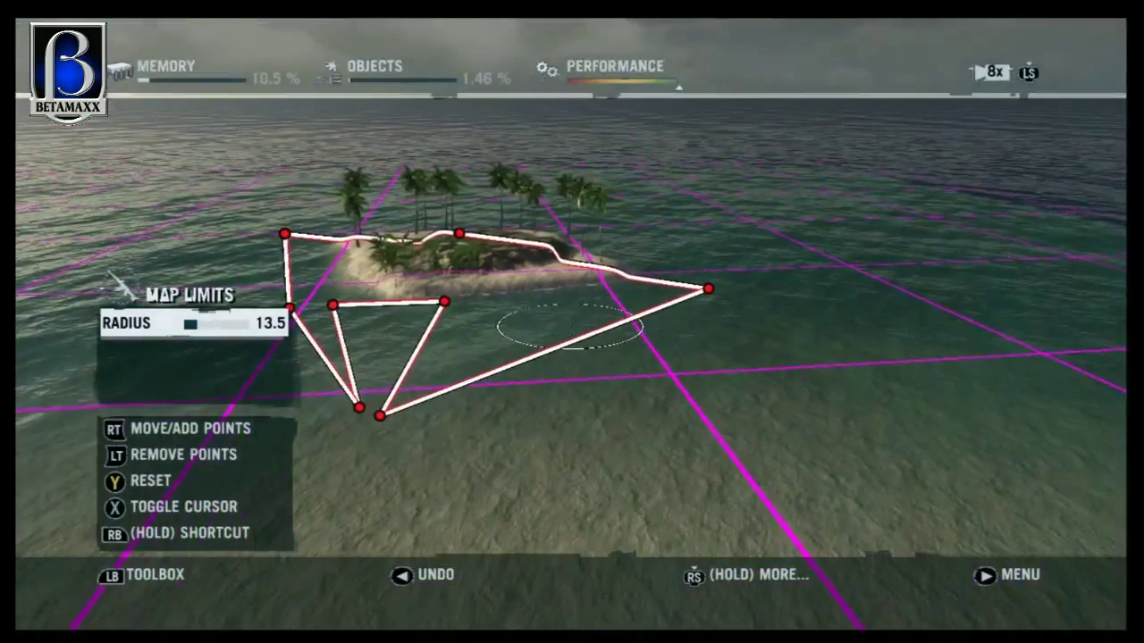
click(570, 323)
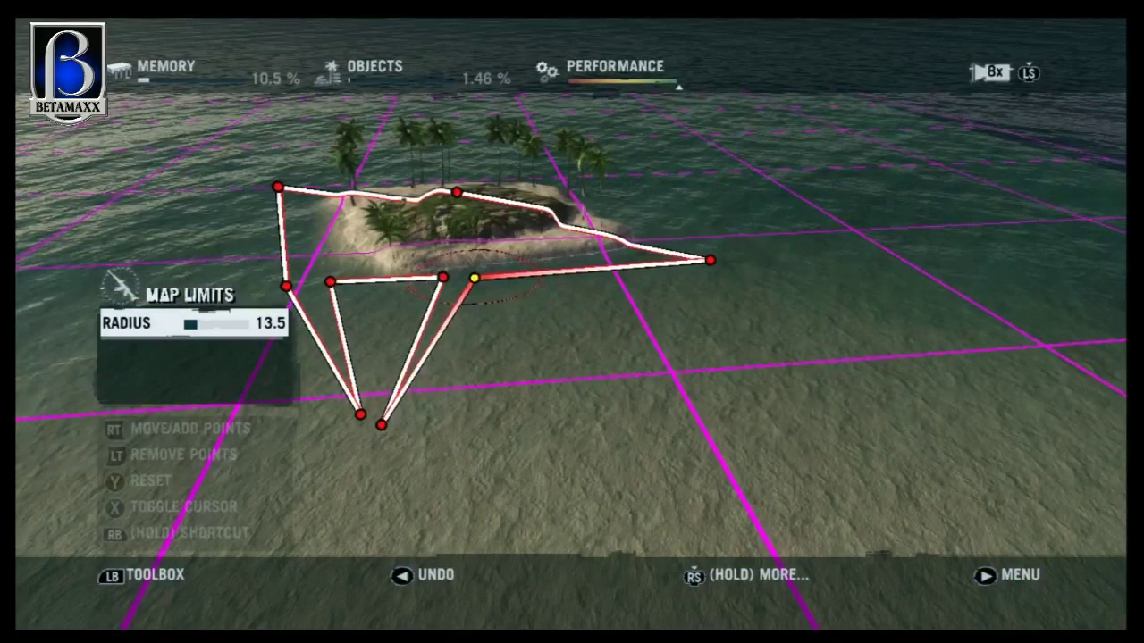
click(474, 279)
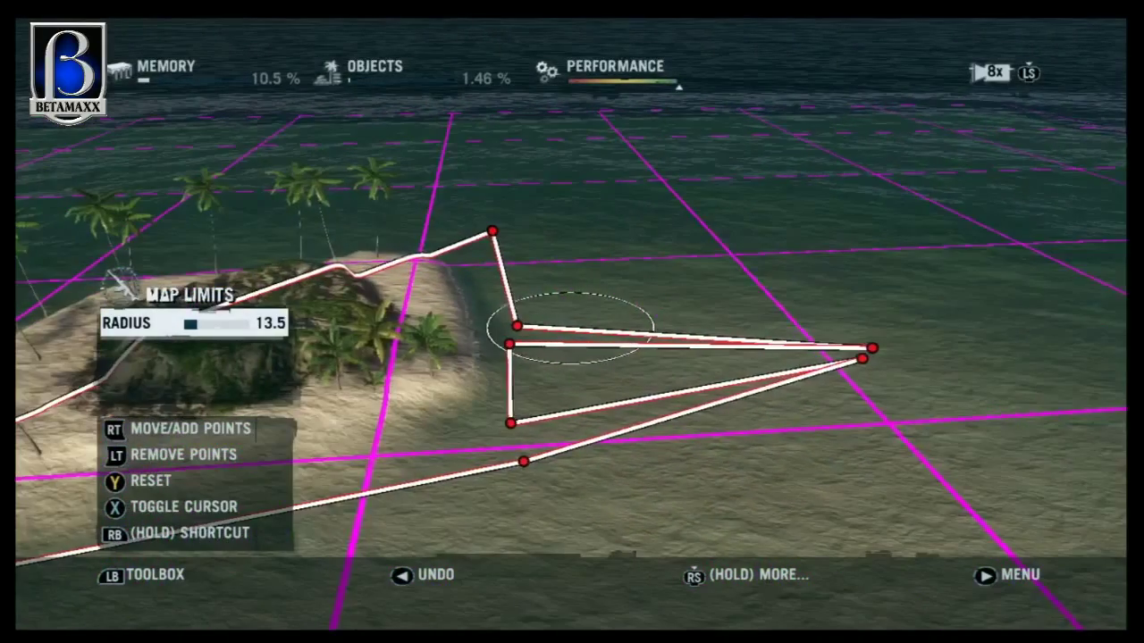
Step: Set the Map Limits radius to 16.5 and move the two neighbouring base points of the first spike together away from the island
click(571, 329)
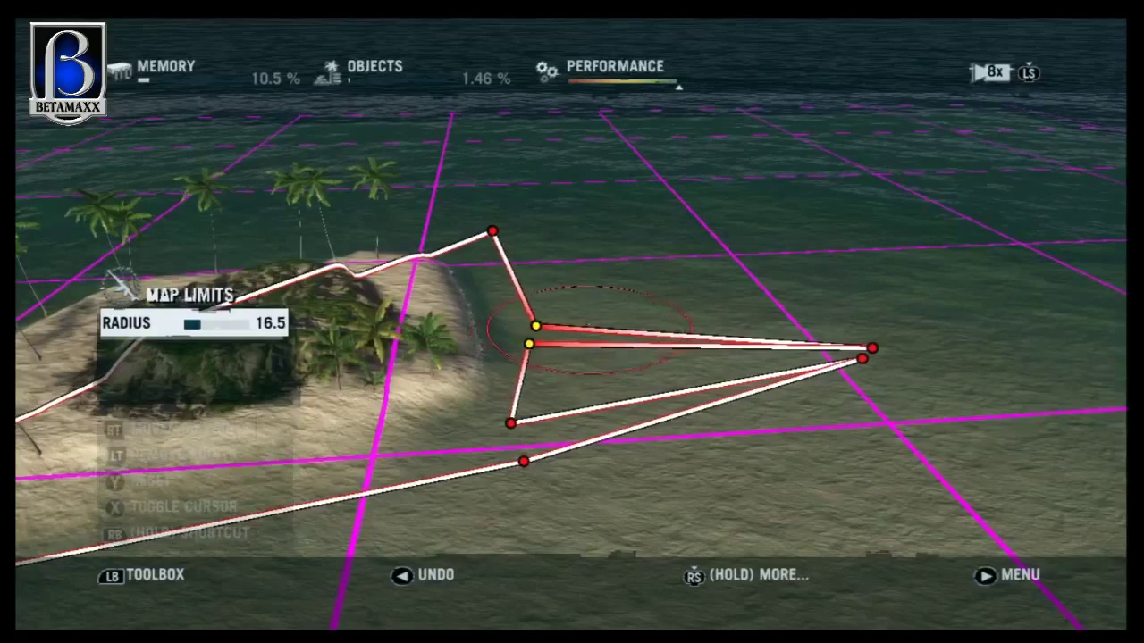
drag(792, 330, 808, 281)
drag(779, 238, 590, 202)
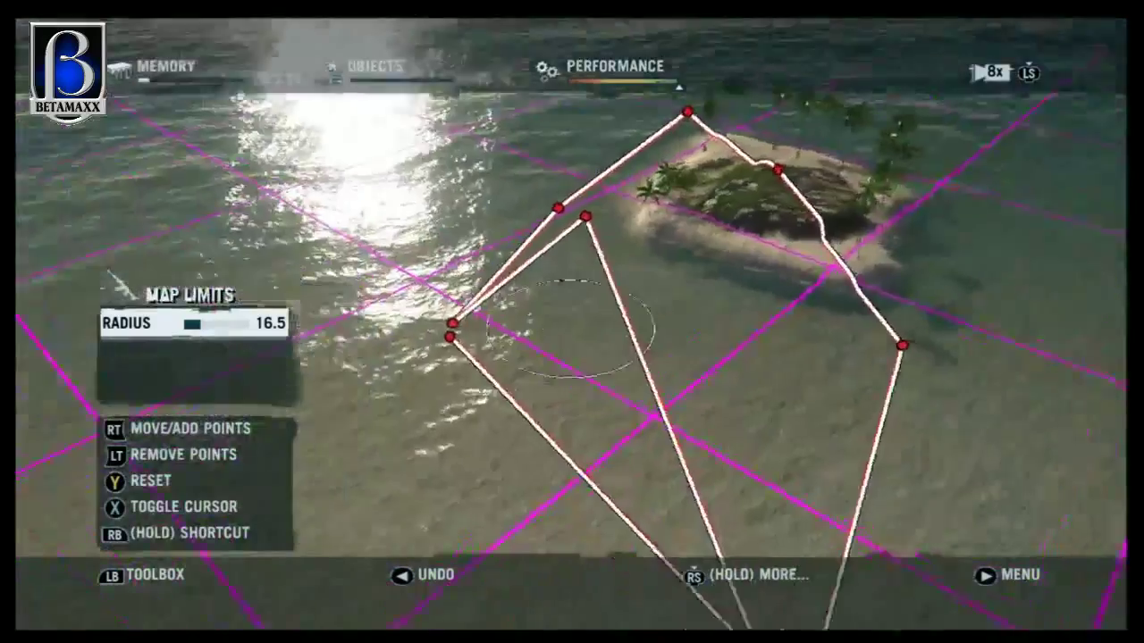
Step: Pull the first spike's points farther out to sea, moving its inner base point outward past the spike tips
drag(569, 330, 483, 328)
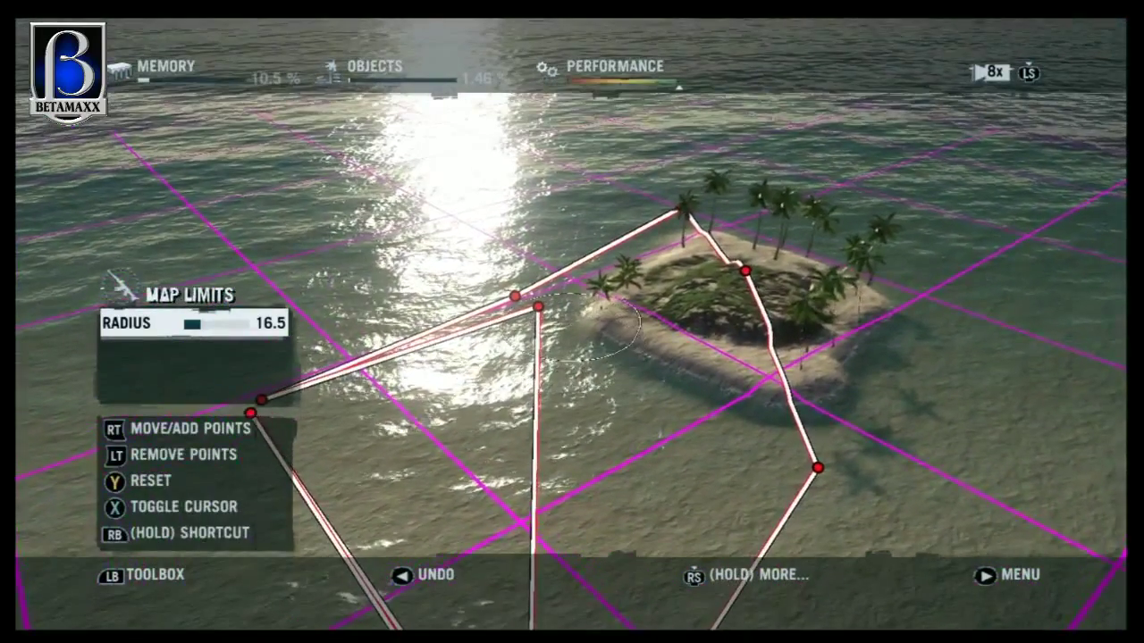
drag(539, 306, 479, 330)
drag(354, 386, 253, 420)
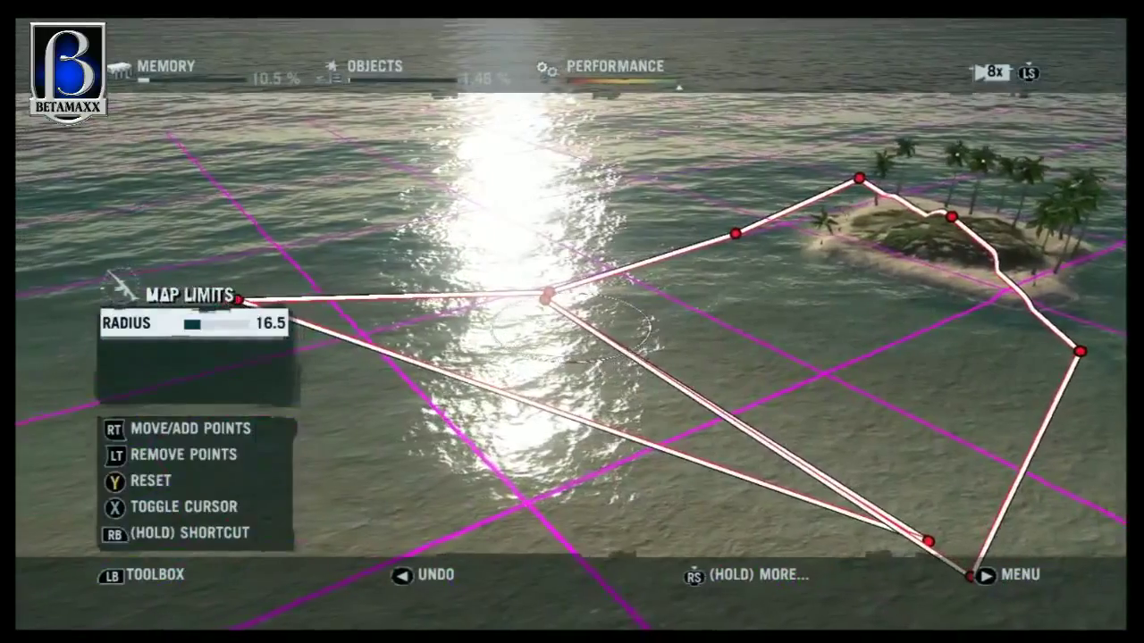
Step: Separate the overlapping boundary points and spread them apart over the water to open the spikes into one wide outline
drag(547, 295, 545, 299)
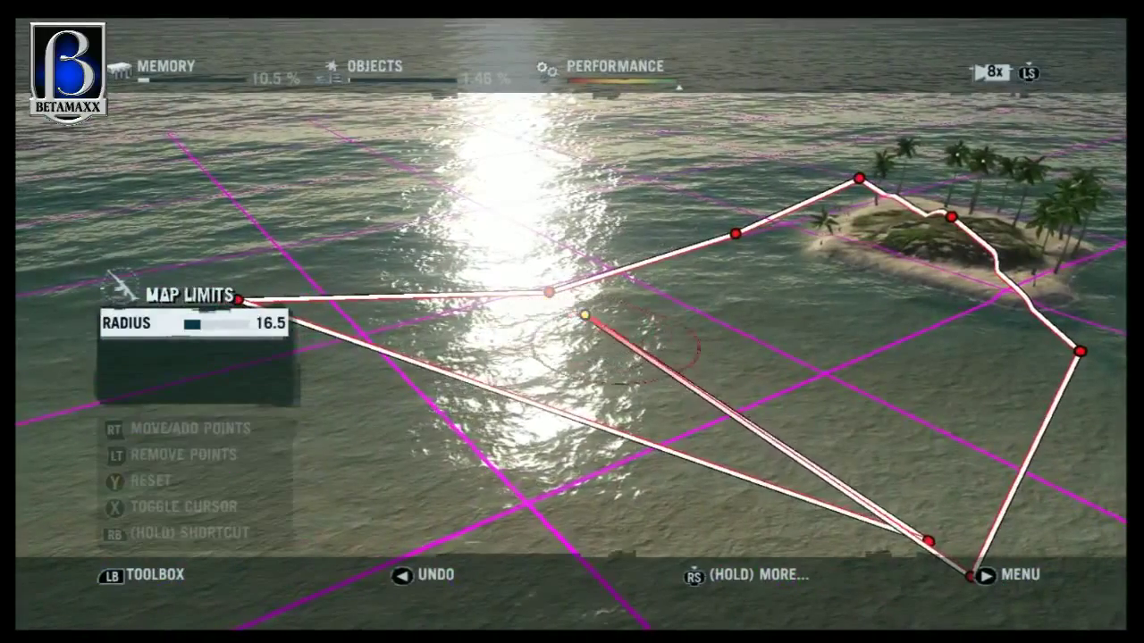
drag(717, 362, 650, 319)
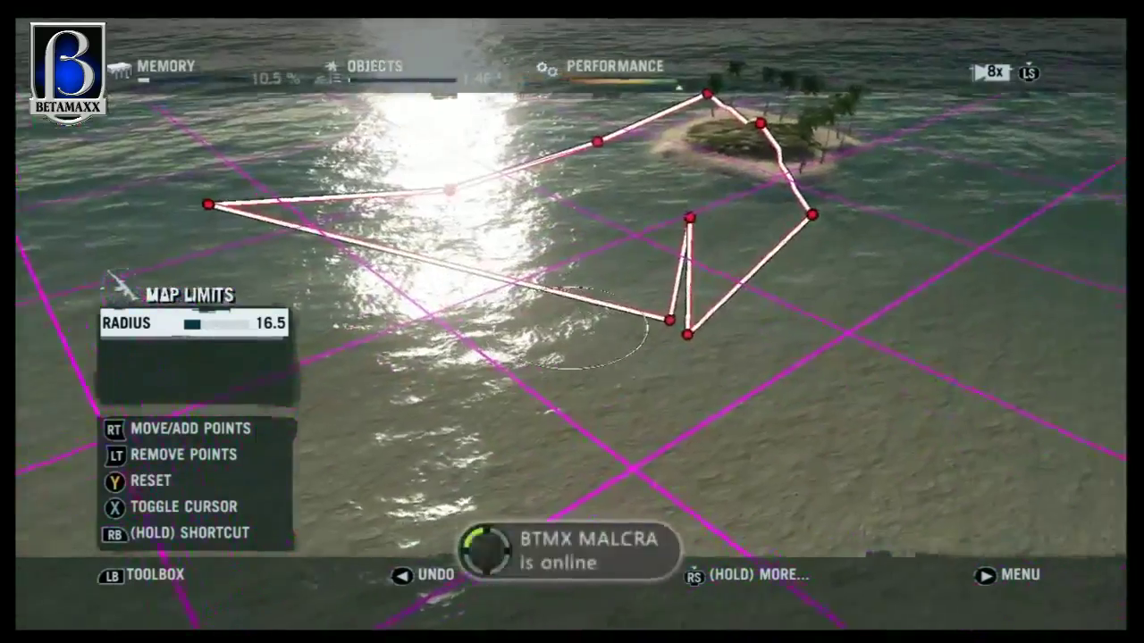
drag(570, 328, 565, 328)
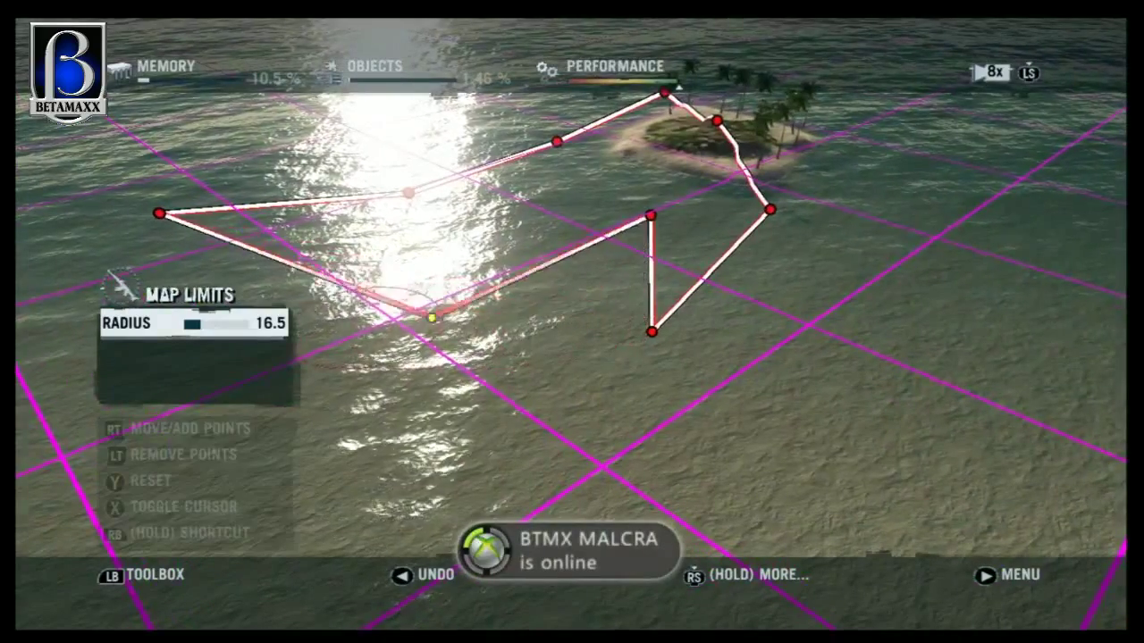
drag(432, 317, 444, 318)
drag(567, 315, 565, 469)
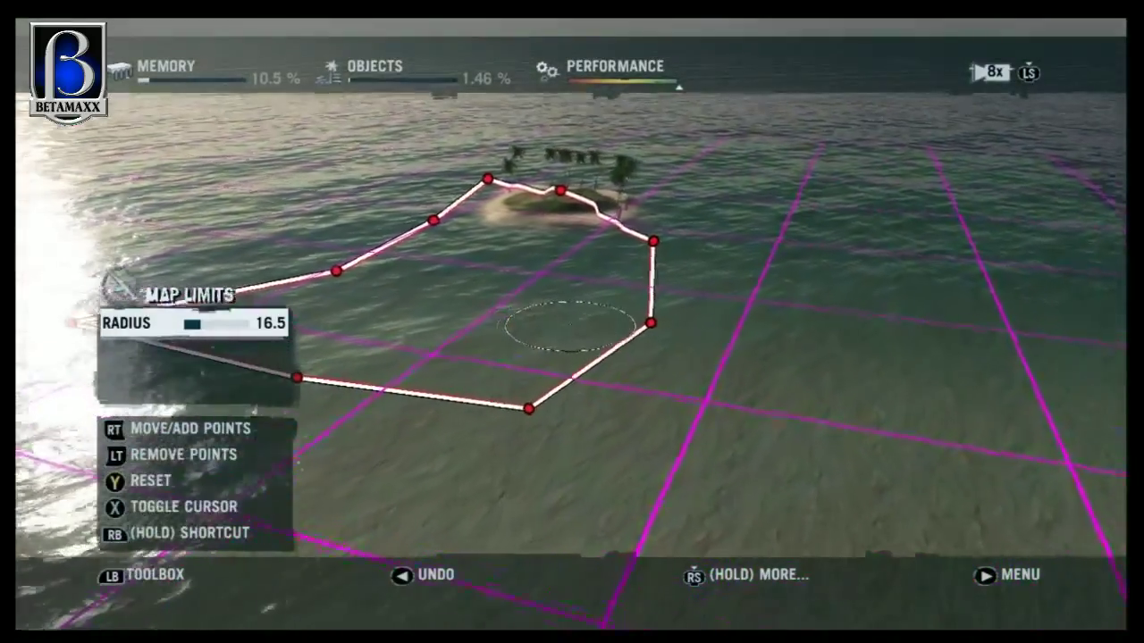